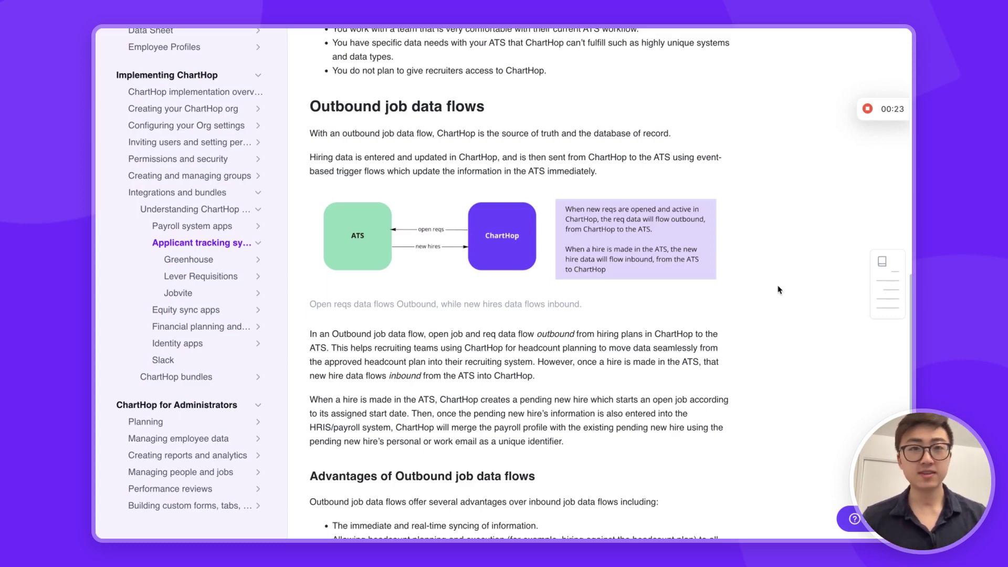
- Switch to the Q1 HC Plan Addendum - Sourcer scenario and review the GTM Sourcer - Sales job's start date columns
{"action": "scroll", "coordinate": [779, 289], "scroll_direction": "down", "scroll_amount": 1}
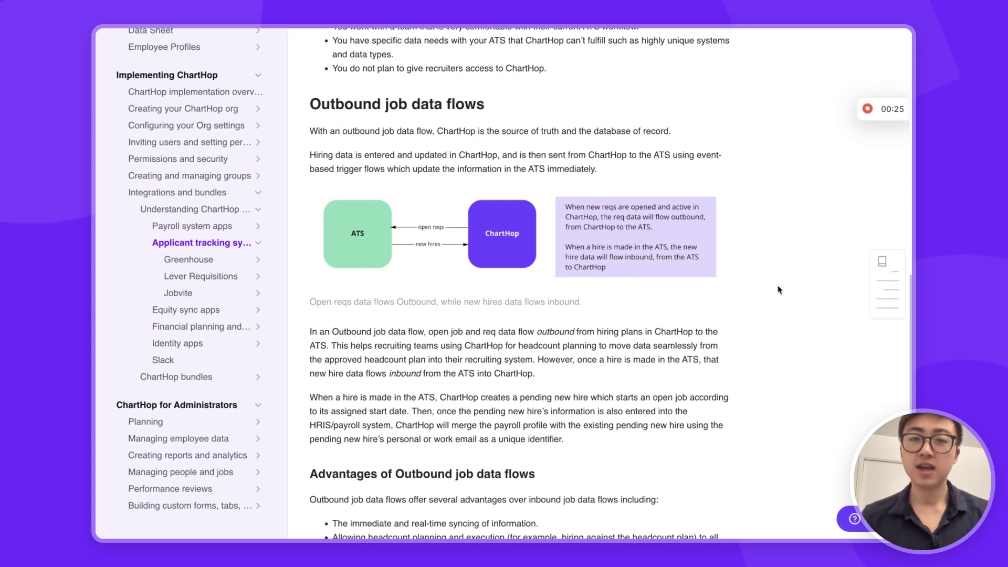
{"action": "scroll", "coordinate": [778, 290], "scroll_direction": "down", "scroll_amount": 1}
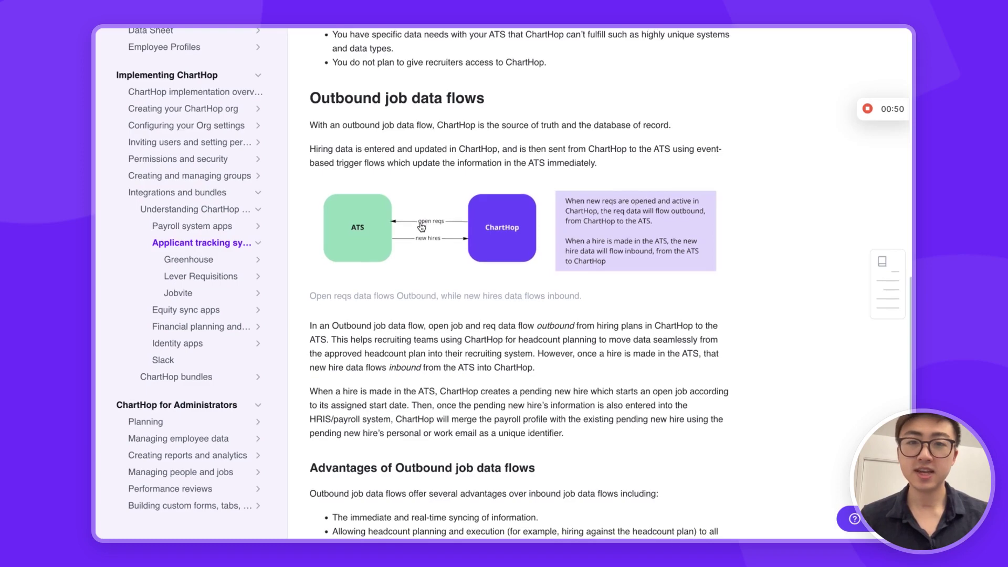
{"action": "scroll", "coordinate": [421, 227], "scroll_direction": "down", "scroll_amount": 1}
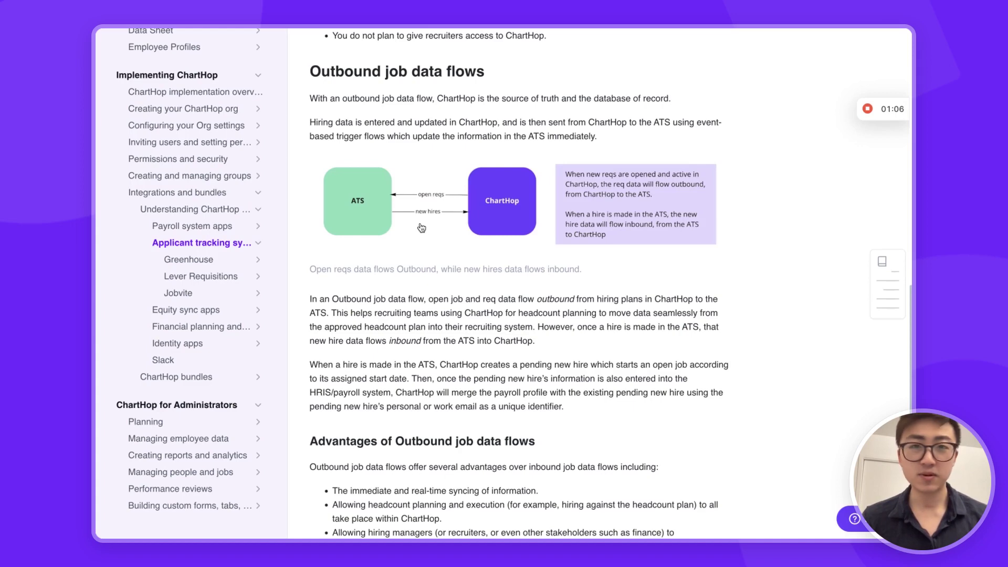
{"action": "mouse_move", "coordinate": [96, 310]}
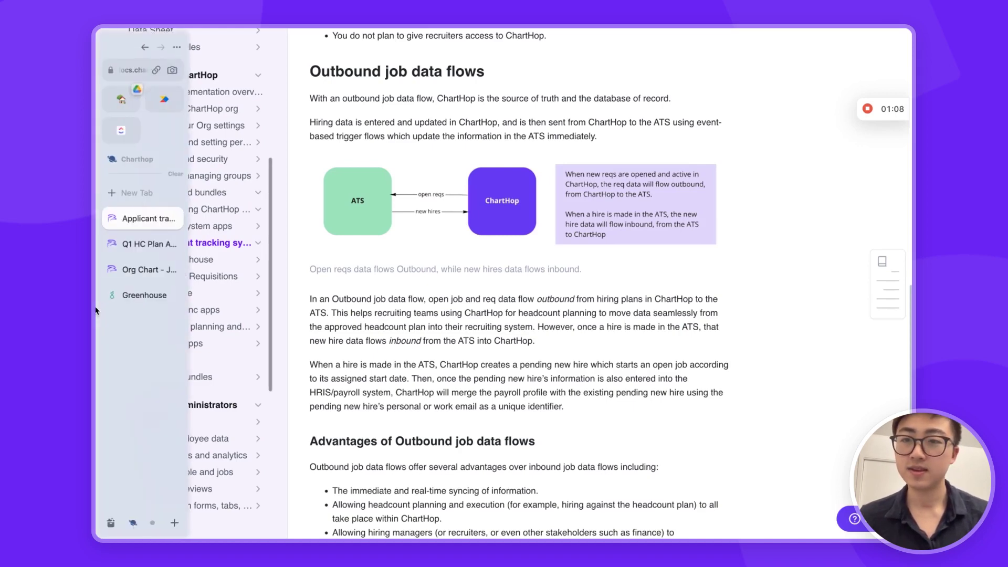
{"action": "left_click", "coordinate": [132, 245]}
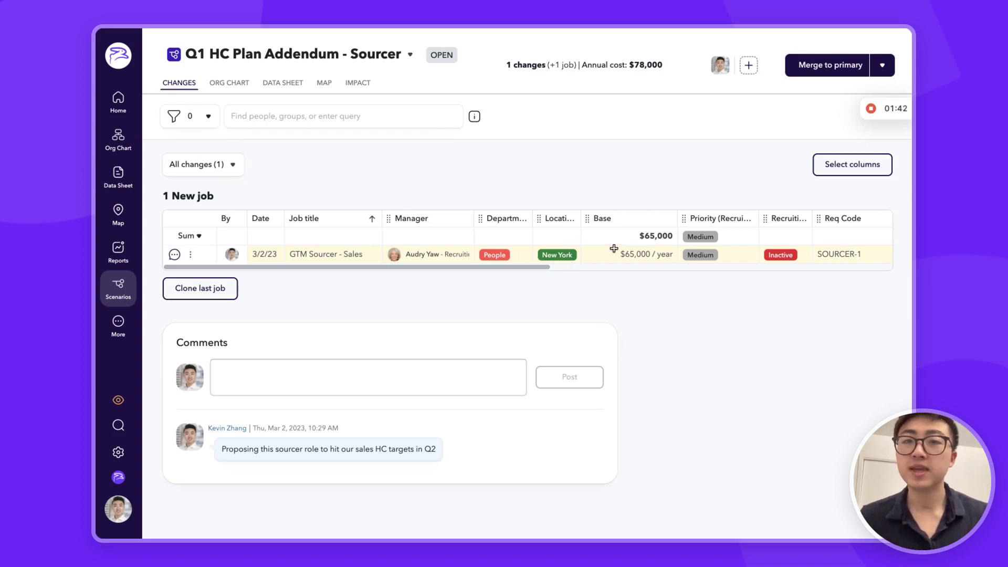
{"action": "scroll", "coordinate": [412, 254], "scroll_direction": "right", "scroll_amount": 5}
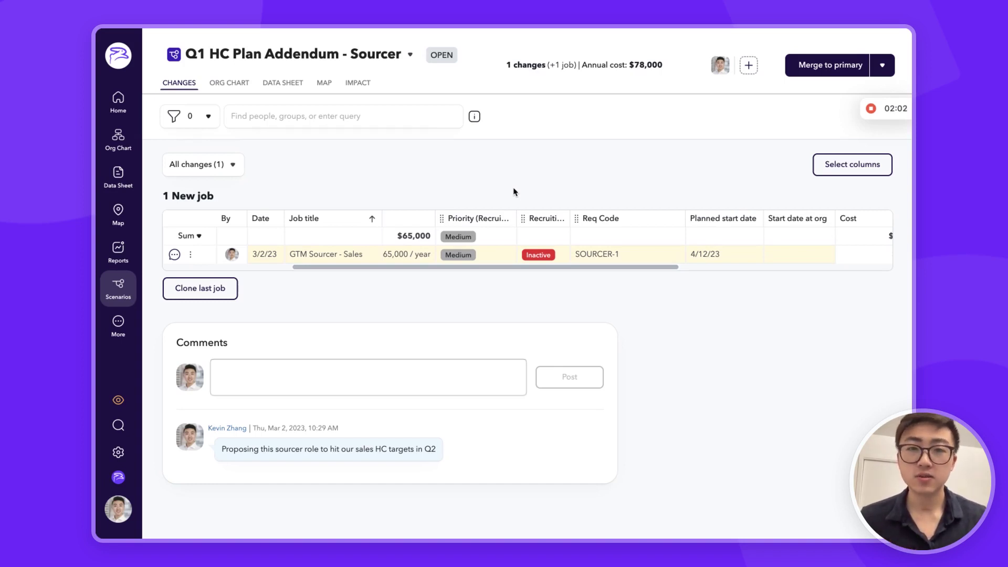
{"action": "left_click", "coordinate": [549, 258]}
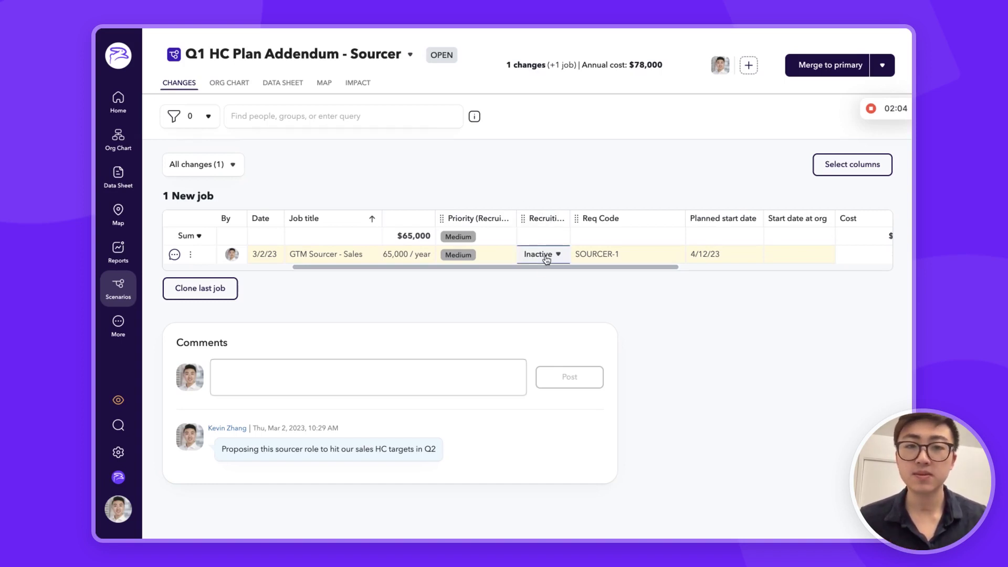
- Change the GTM Sourcer - Sales recruiting status from Inactive to Active
{"action": "left_click", "coordinate": [548, 259]}
{"action": "left_click", "coordinate": [545, 284]}
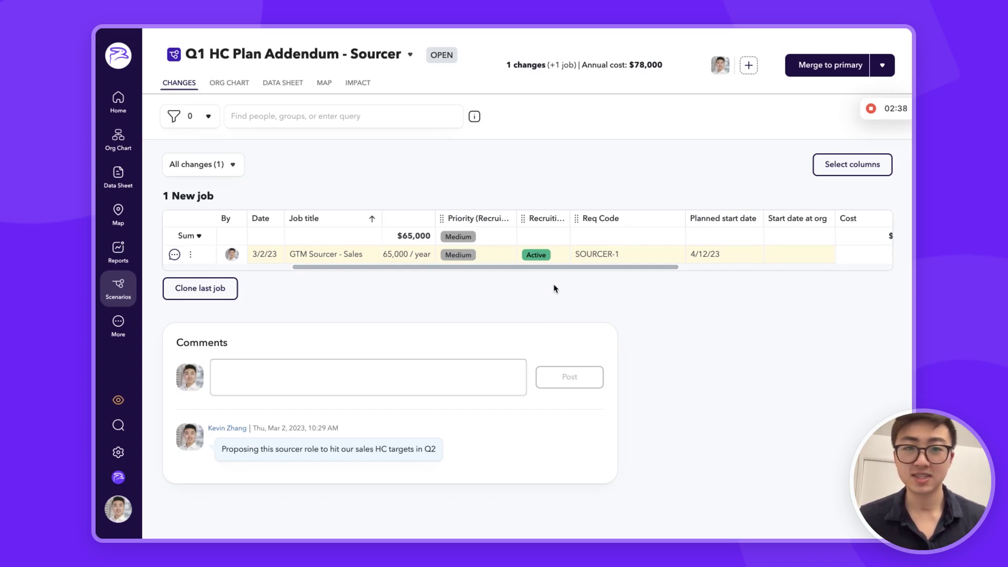
{"action": "left_click", "coordinate": [816, 70]}
- Confirm merging the scenario into primary and dismiss the finished merge dialog
{"action": "left_click", "coordinate": [616, 322]}
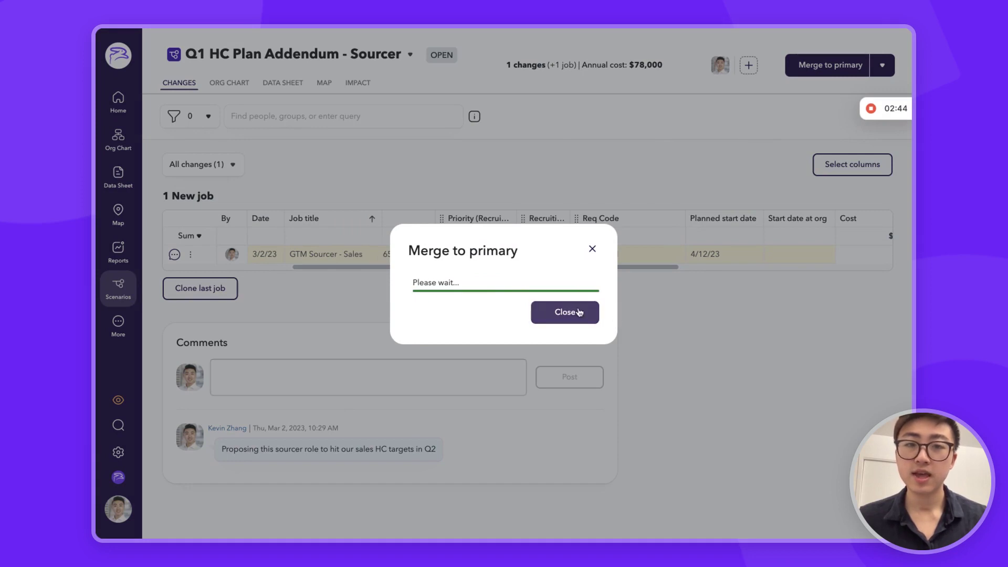
{"action": "left_click", "coordinate": [565, 322]}
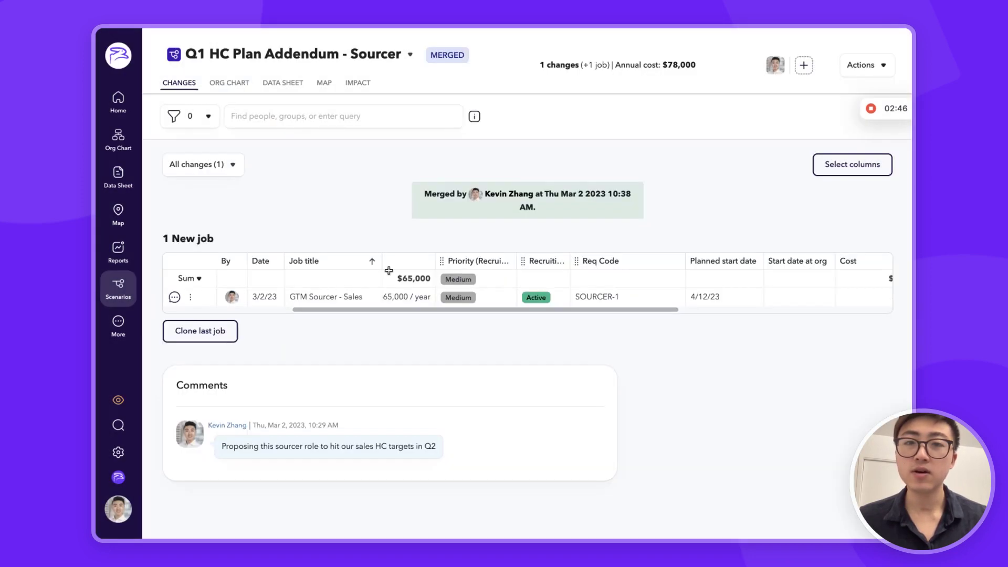
{"action": "scroll", "coordinate": [246, 314], "scroll_direction": "left", "scroll_amount": 2}
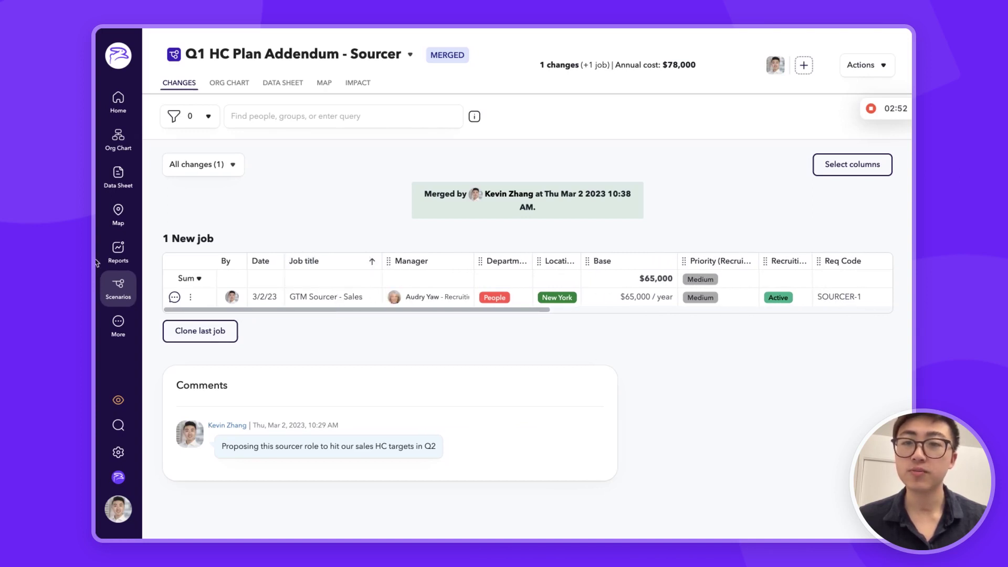
{"action": "mouse_move", "coordinate": [98, 262]}
{"action": "left_click", "coordinate": [151, 271]}
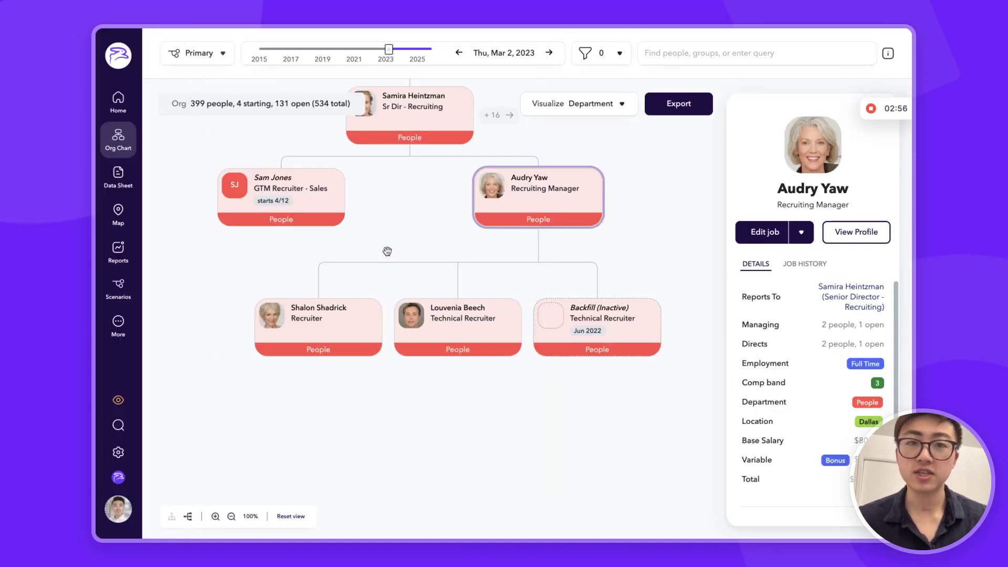
- Reload the org chart and pan to the Recruiting Manager's team with the open GTM Sourcer - Sales role
{"action": "key", "text": "super+r"}
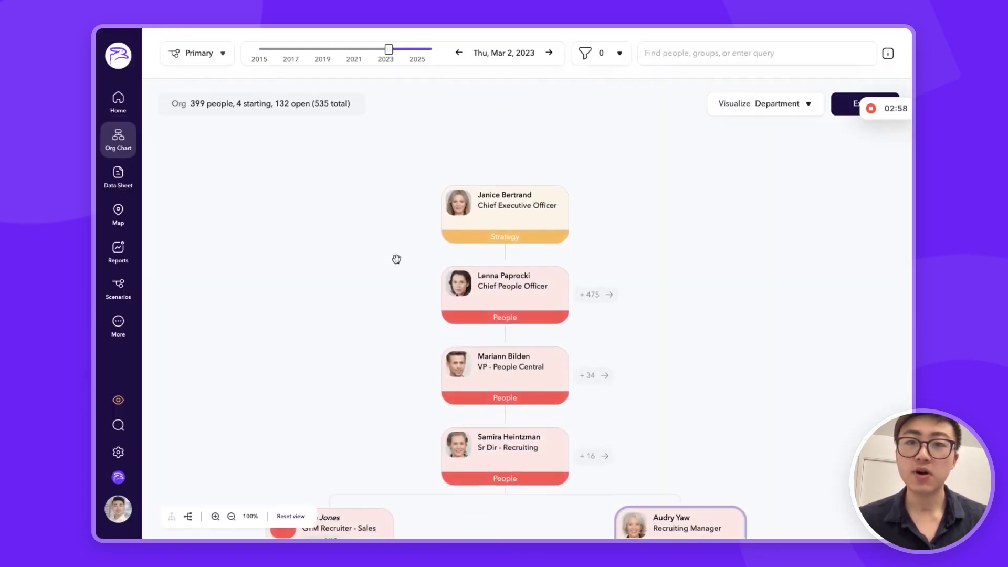
{"action": "scroll", "coordinate": [396, 259], "scroll_direction": "down", "scroll_amount": 5}
{"action": "scroll", "coordinate": [415, 246], "scroll_direction": "down", "scroll_amount": 5}
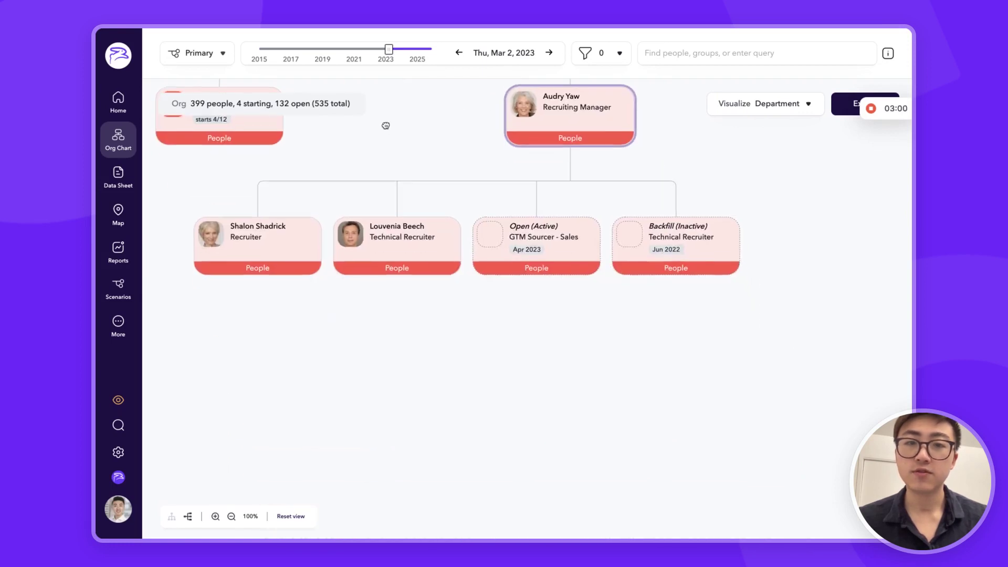
{"action": "scroll", "coordinate": [691, 227], "scroll_direction": "up", "scroll_amount": 2}
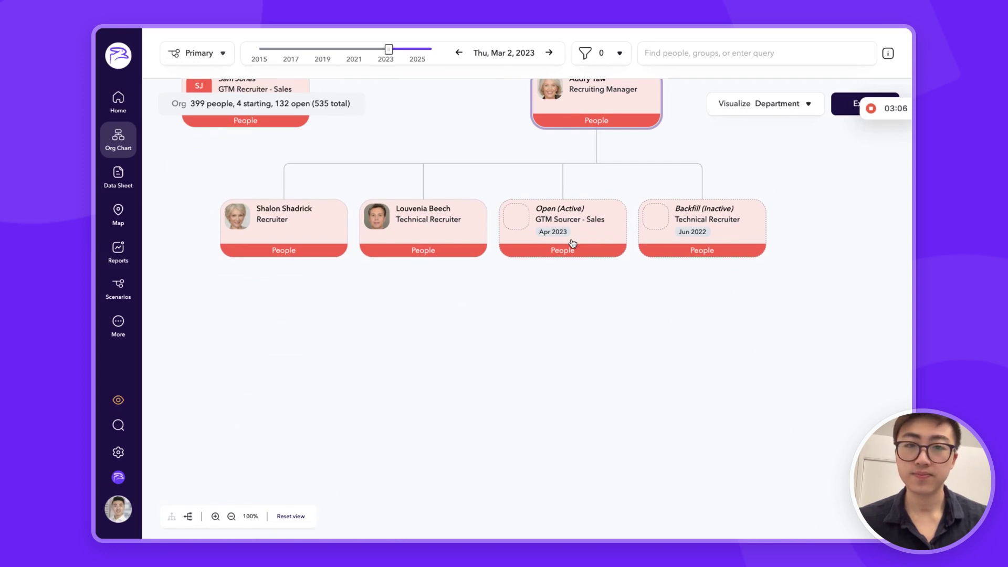
{"action": "left_click_drag", "start_coordinate": [569, 279], "coordinate": [567, 297]}
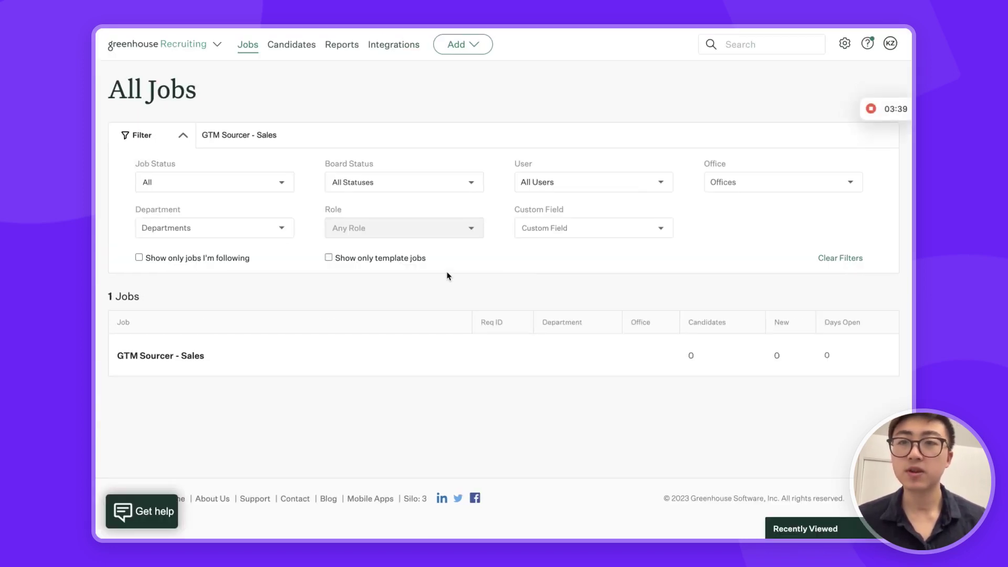
- Open GTM Sourcer - Sales job setup and highlight People department, New York office, opening ID SOURCER-1
{"action": "left_click", "coordinate": [192, 356]}
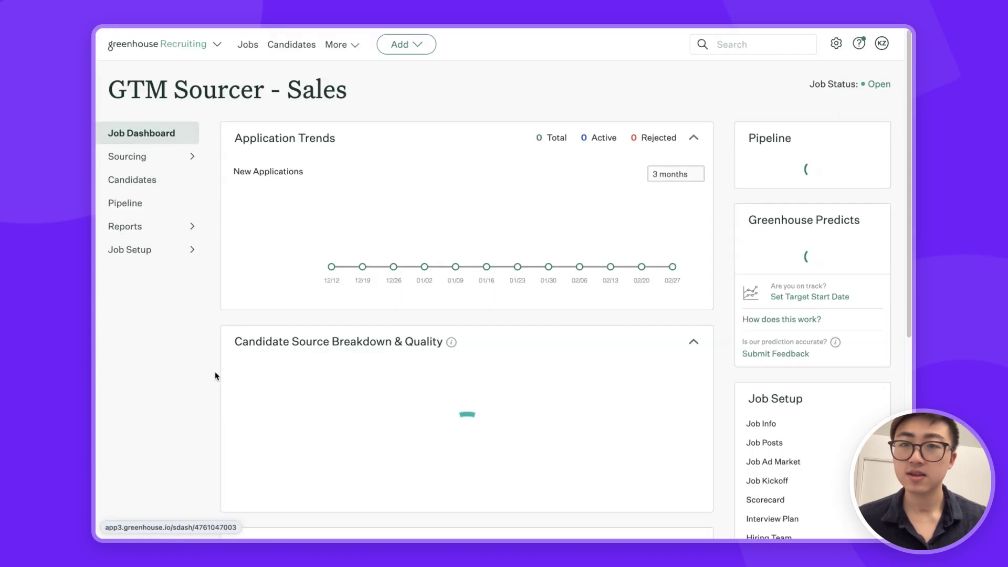
{"action": "left_click", "coordinate": [121, 250]}
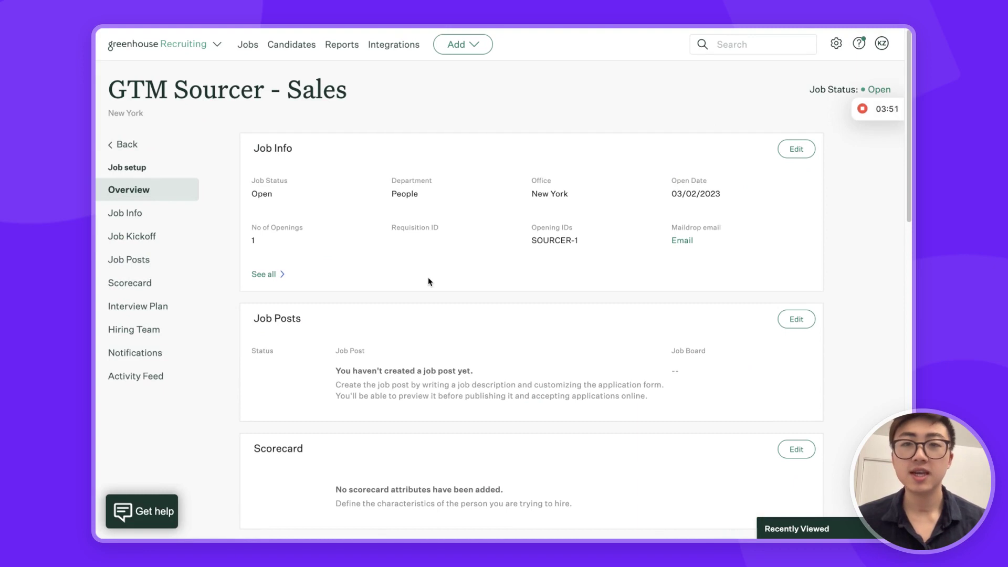
{"action": "double_click", "coordinate": [402, 195]}
{"action": "left_click_drag", "start_coordinate": [536, 194], "coordinate": [582, 198]}
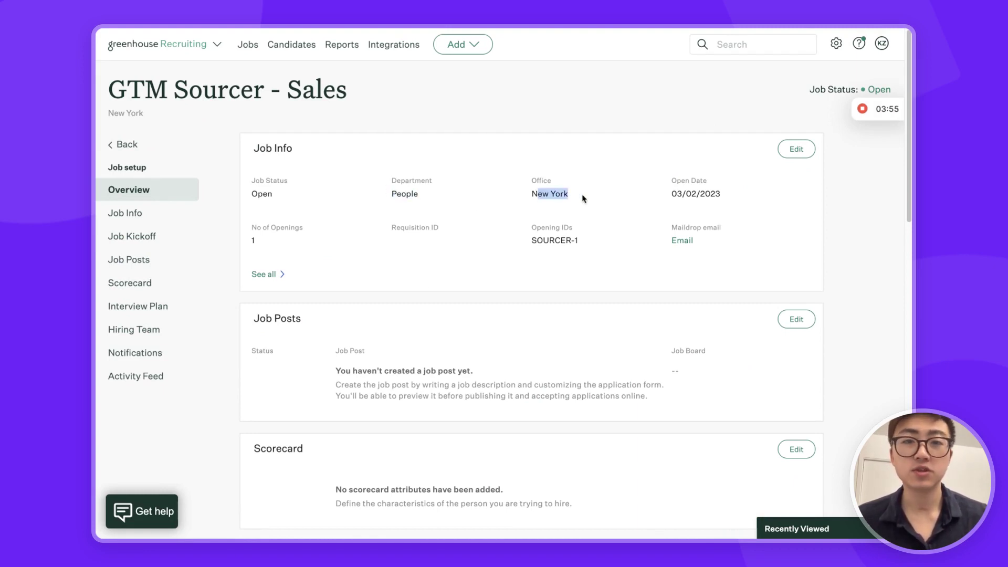
{"action": "left_click_drag", "start_coordinate": [528, 240], "coordinate": [589, 249]}
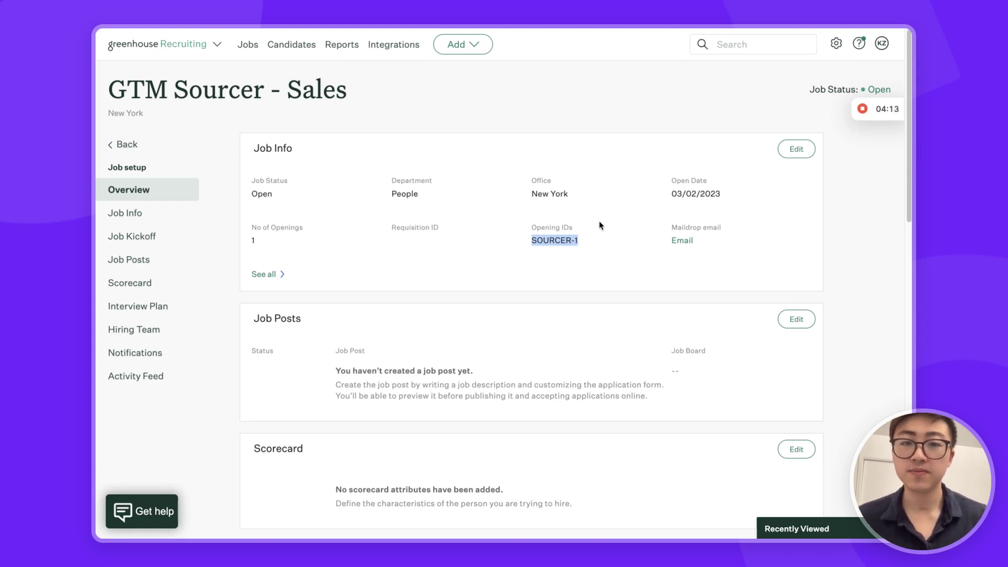
- Start adding a new candidate assigned to the GTM Sourcer - Sales job
{"action": "left_click", "coordinate": [462, 47]}
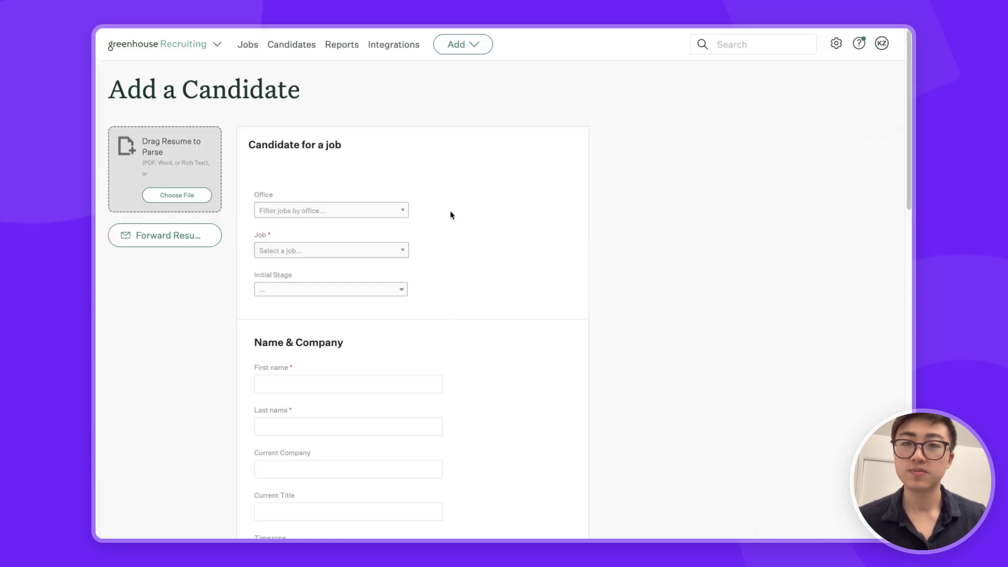
{"action": "left_click", "coordinate": [315, 254]}
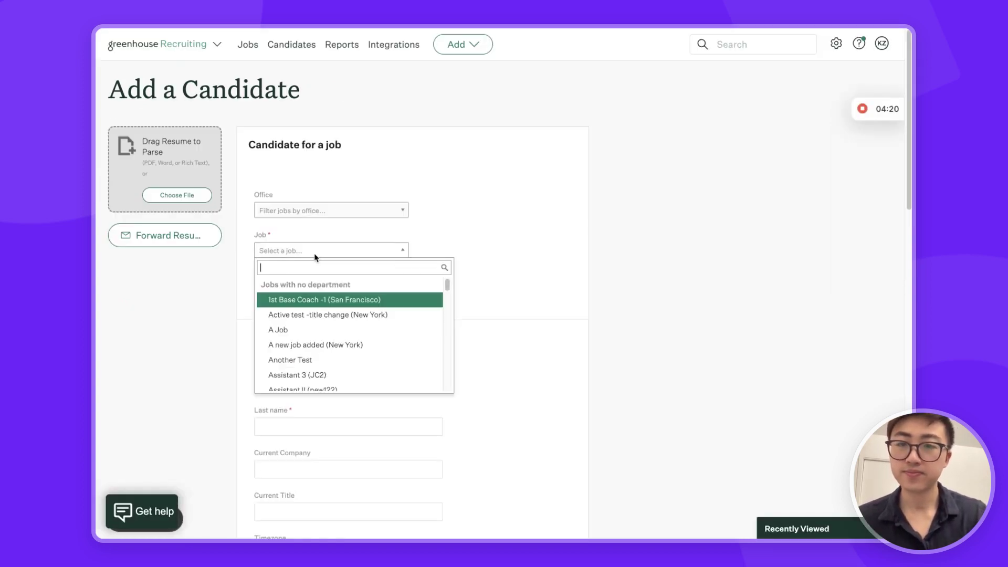
{"action": "type", "text": "gtm sourc"}
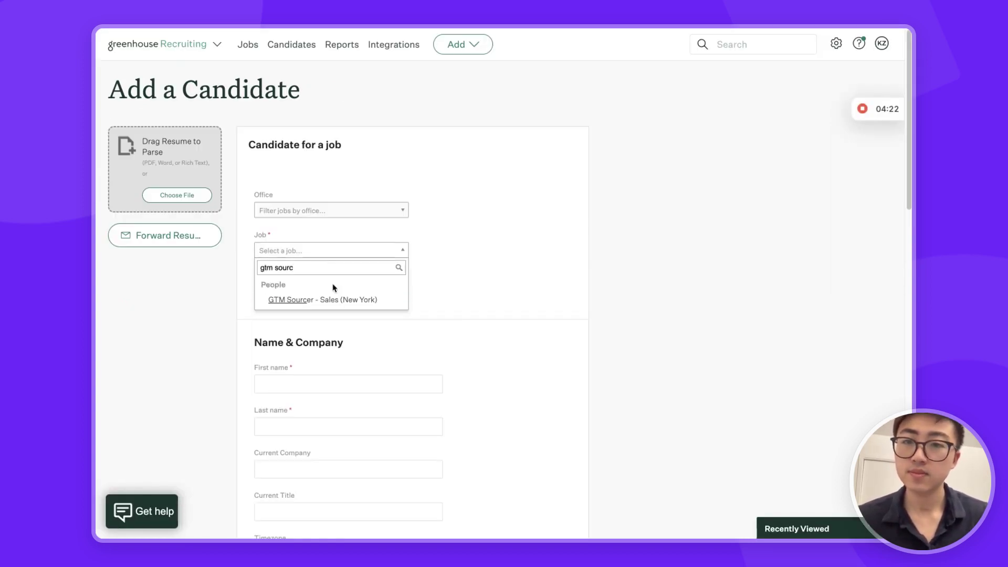
{"action": "left_click", "coordinate": [325, 297]}
{"action": "scroll", "coordinate": [404, 238], "scroll_direction": "down", "scroll_amount": 4}
- Enter the candidate's first name, last name and phone number
{"action": "left_click", "coordinate": [295, 171]}
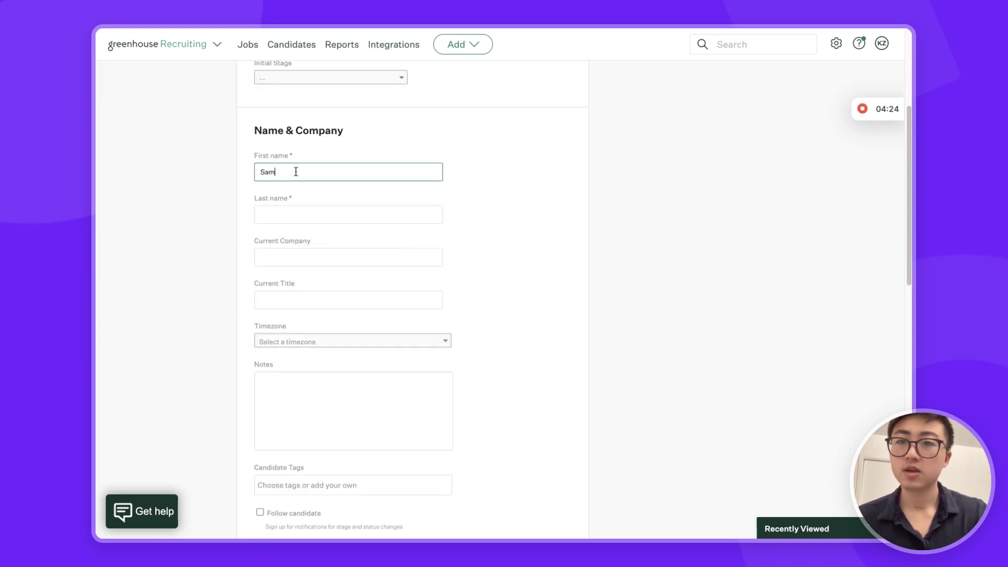
{"action": "key", "text": "Tab"}
{"action": "key", "text": "Tab"}
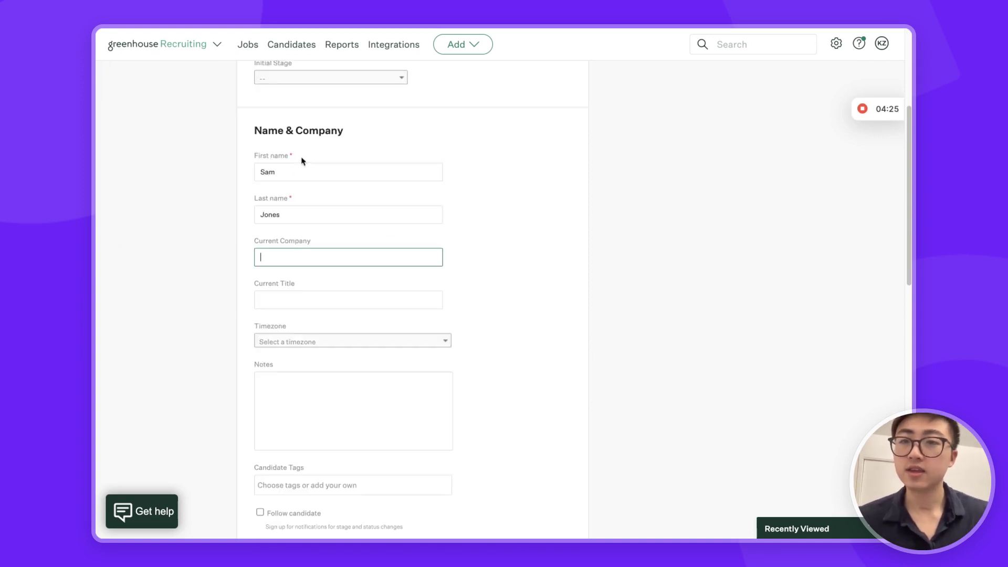
{"action": "scroll", "coordinate": [178, 186], "scroll_direction": "down", "scroll_amount": 7}
{"action": "left_click", "coordinate": [338, 259]}
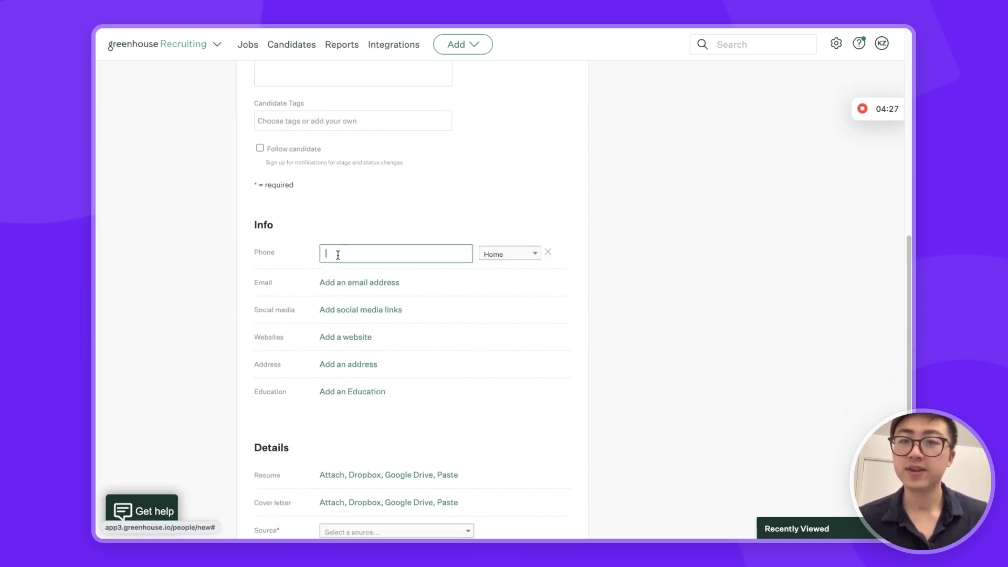
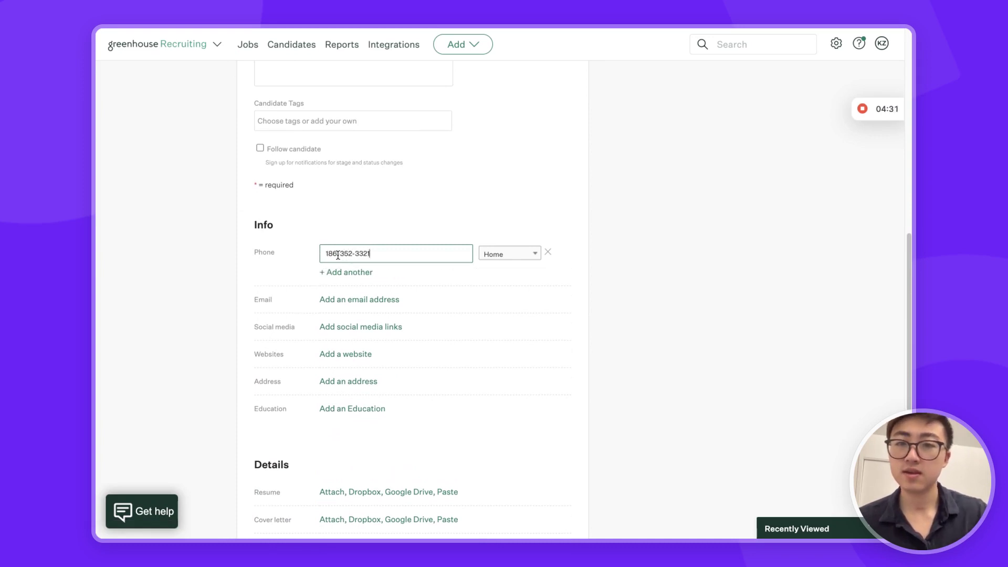
- Add the candidate's personal email and set the source to 'Jobs page on your website'
{"action": "left_click", "coordinate": [362, 299]}
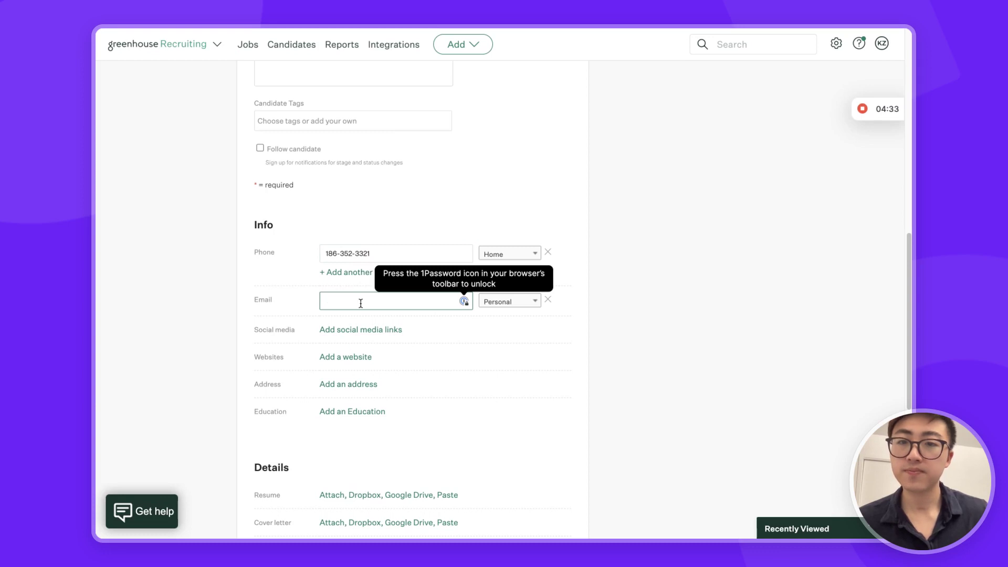
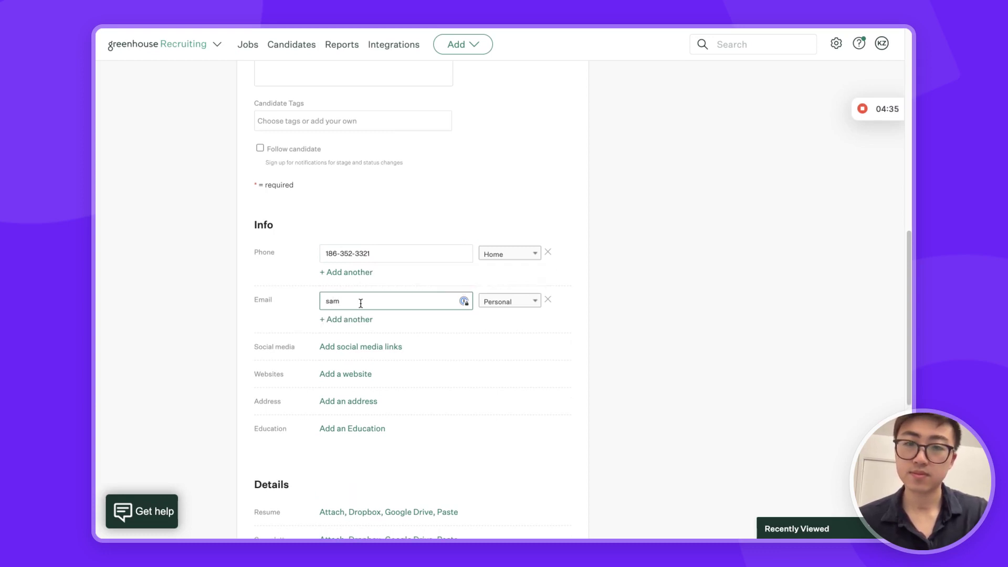
{"action": "left_click", "coordinate": [647, 262]}
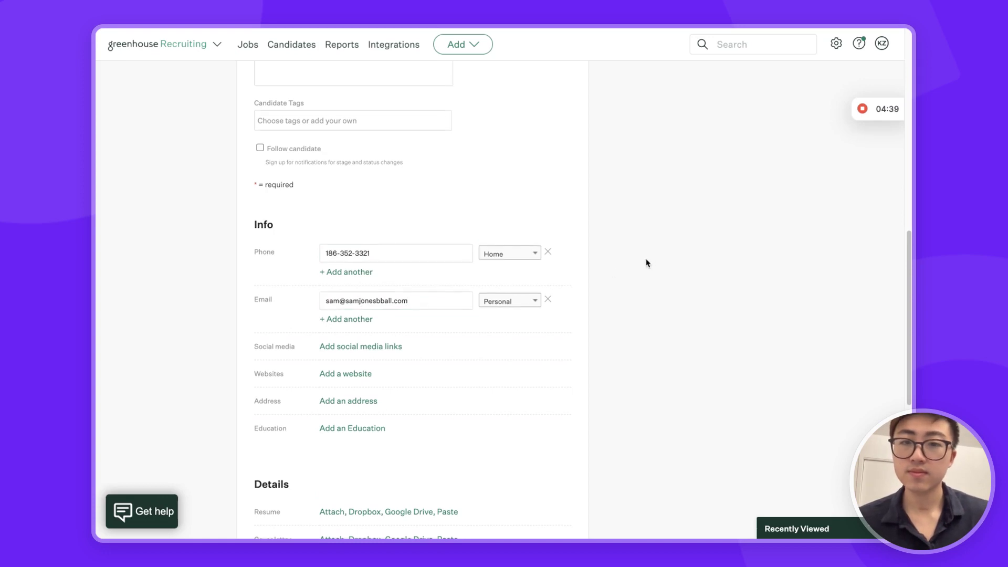
{"action": "scroll", "coordinate": [647, 263], "scroll_direction": "down", "scroll_amount": 7}
{"action": "left_click", "coordinate": [420, 202]}
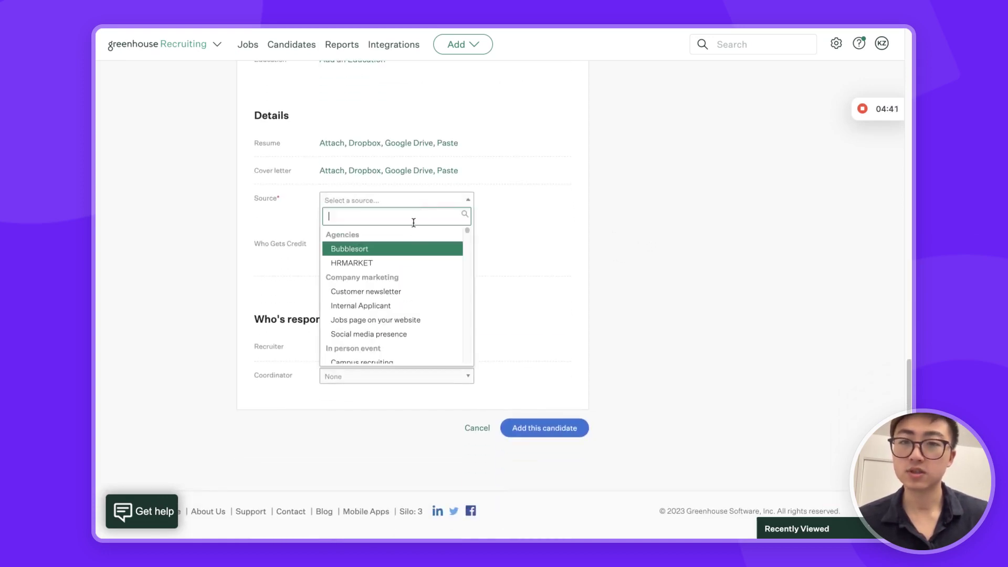
{"action": "left_click", "coordinate": [397, 325]}
{"action": "scroll", "coordinate": [549, 259], "scroll_direction": "down", "scroll_amount": 1}
- Move the candidate to the Offer stage
{"action": "left_click", "coordinate": [544, 414]}
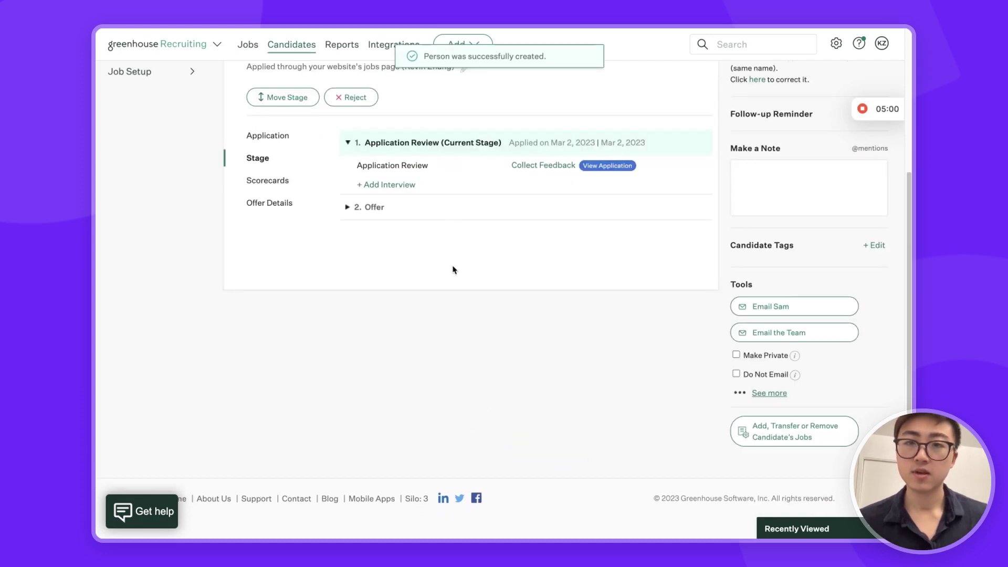
{"action": "left_click", "coordinate": [299, 104]}
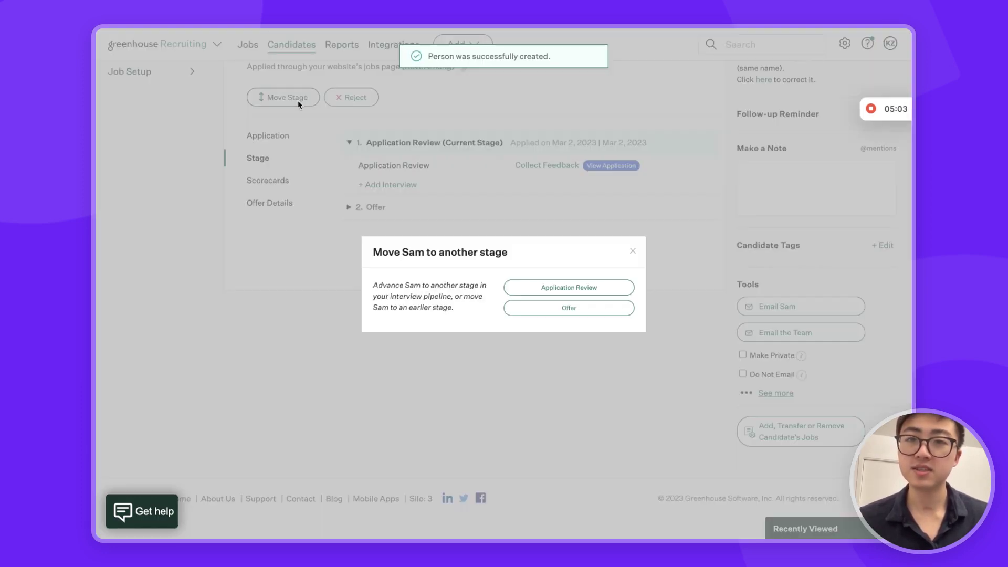
{"action": "left_click", "coordinate": [534, 312]}
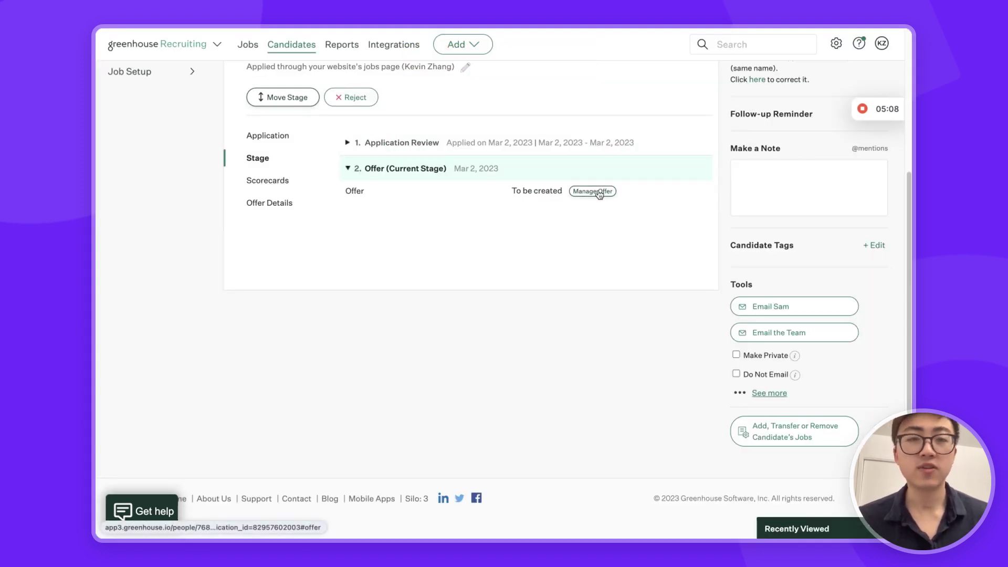
- Create an offer on the first opening with start date 04/15/2023 and a 65000 salary
{"action": "left_click", "coordinate": [599, 193]}
{"action": "left_click", "coordinate": [369, 170]}
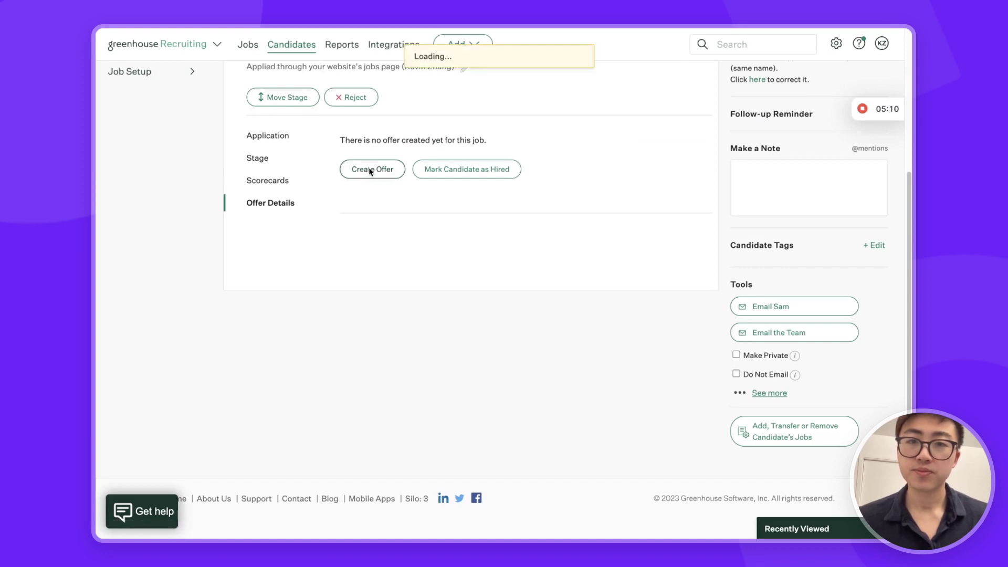
{"action": "left_click", "coordinate": [442, 142]}
{"action": "left_click", "coordinate": [443, 162]}
{"action": "left_click", "coordinate": [446, 189]}
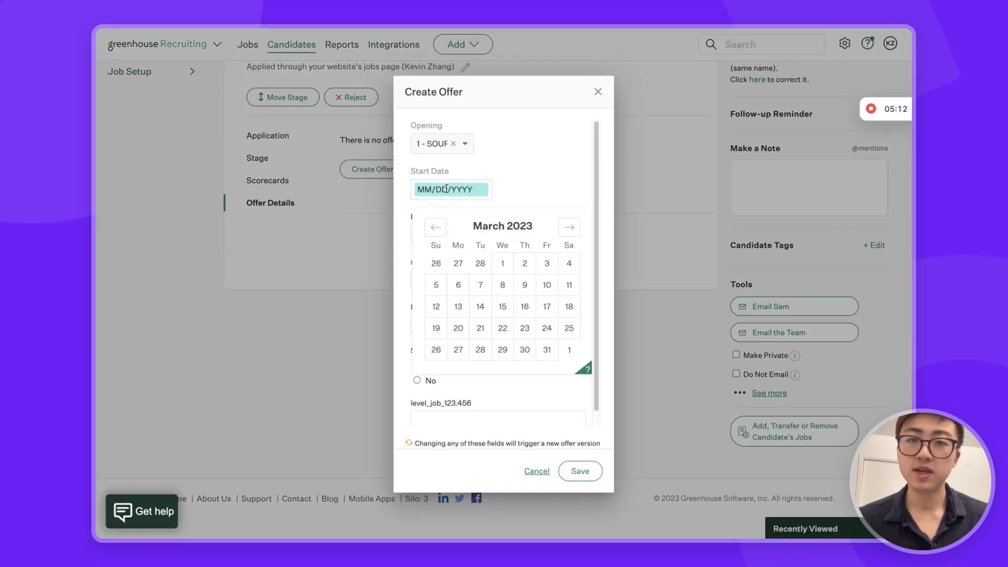
{"action": "left_click", "coordinate": [568, 227]}
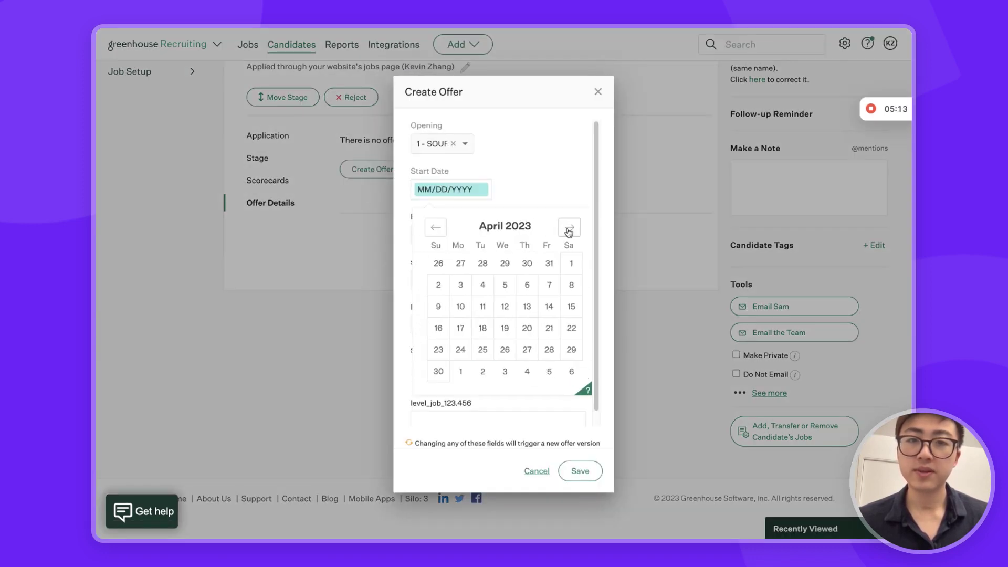
{"action": "left_click", "coordinate": [568, 307]}
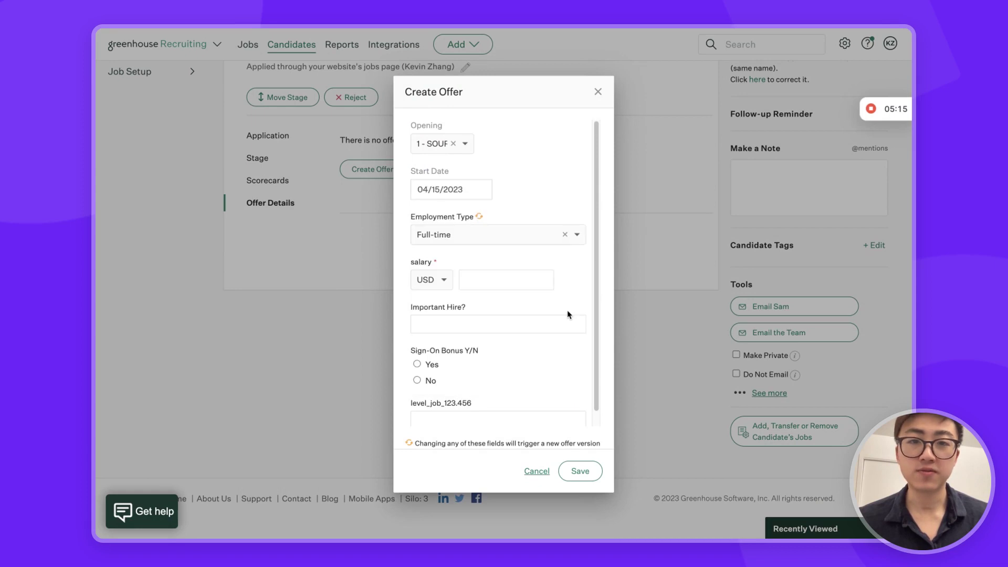
{"action": "left_click", "coordinate": [484, 285]}
{"action": "type", "text": "65000"}
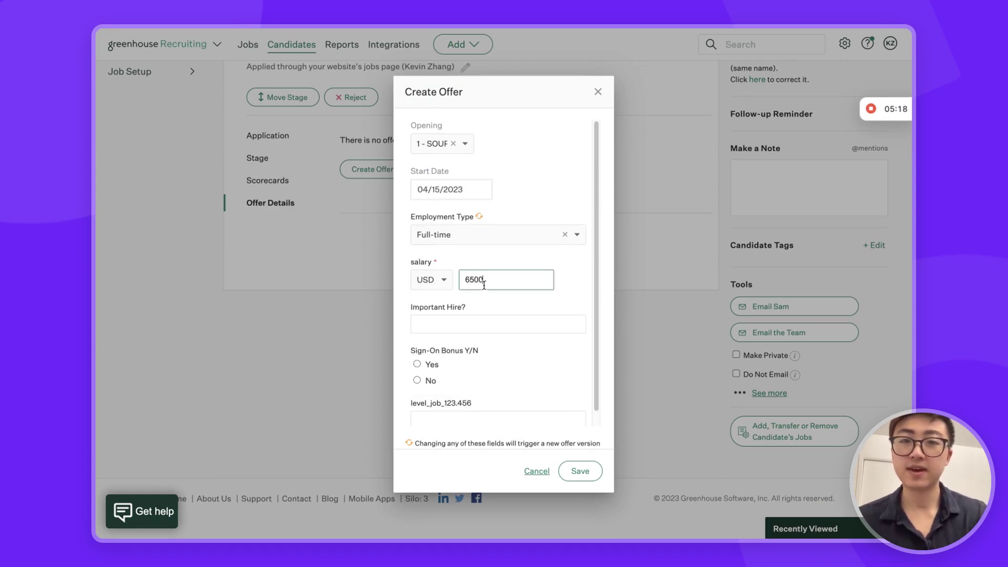
{"action": "left_click", "coordinate": [571, 281]}
{"action": "scroll", "coordinate": [546, 305], "scroll_direction": "down", "scroll_amount": 1}
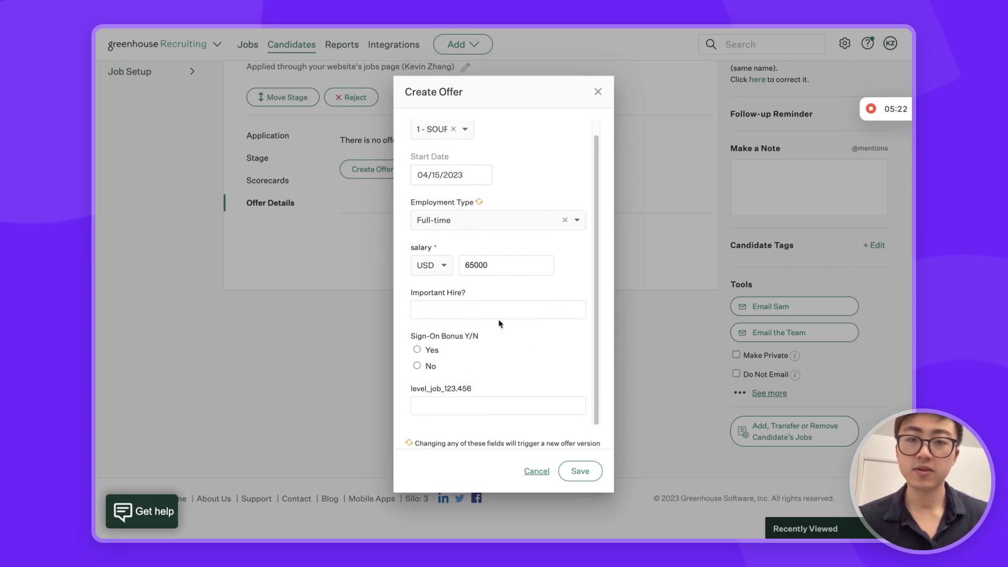
{"action": "left_click_drag", "start_coordinate": [542, 90], "coordinate": [288, 79]}
- Save the offer and mark the candidate hired with close reason 'Hire - New Headcount', job not kept open
{"action": "left_click", "coordinate": [333, 440]}
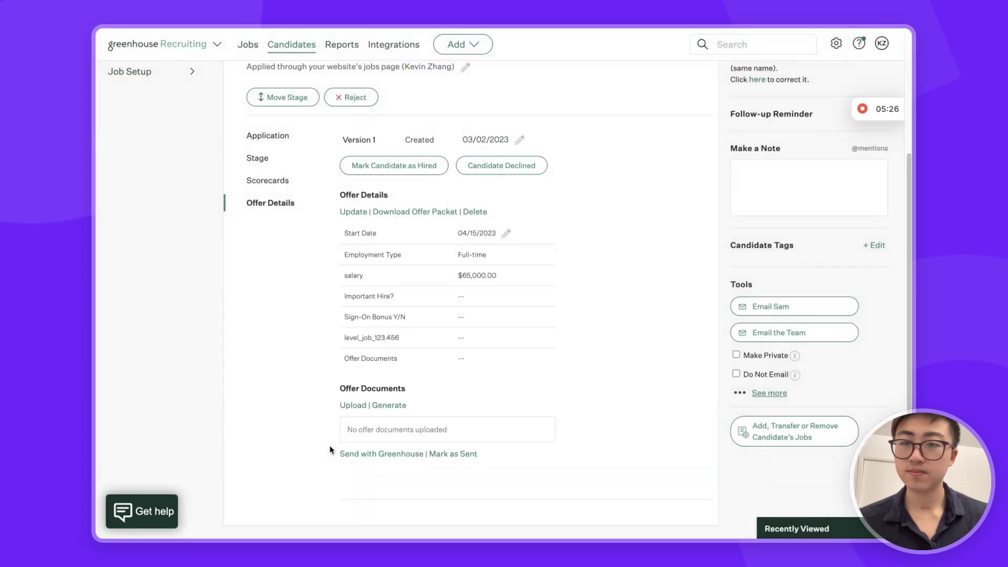
{"action": "left_click", "coordinate": [407, 169]}
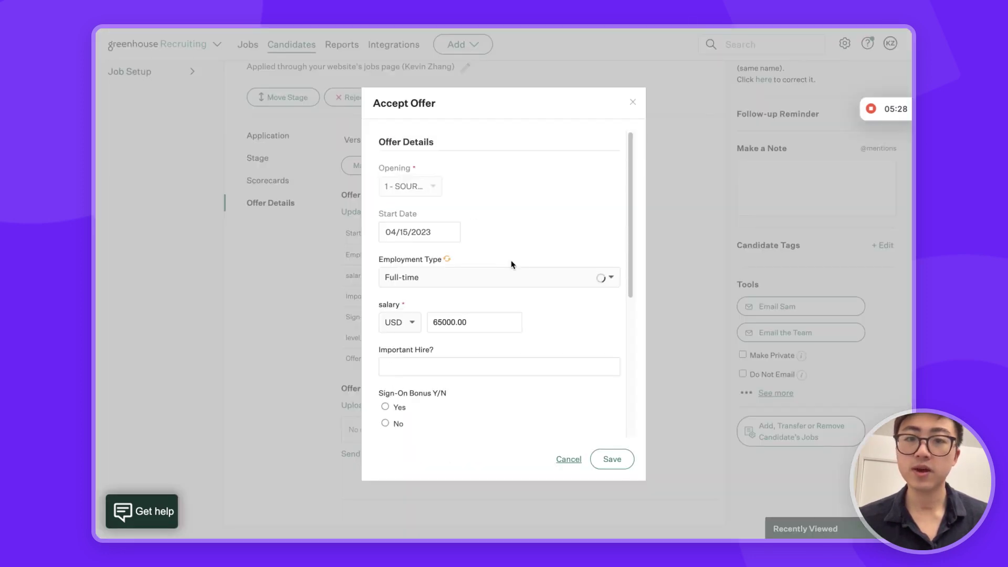
{"action": "scroll", "coordinate": [512, 264], "scroll_direction": "down", "scroll_amount": 5}
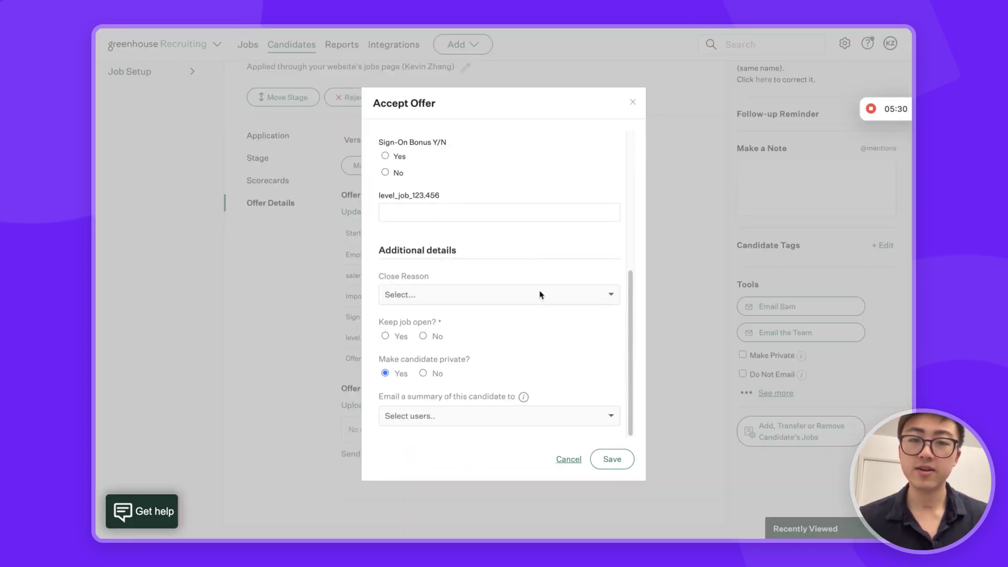
{"action": "left_click", "coordinate": [539, 294]}
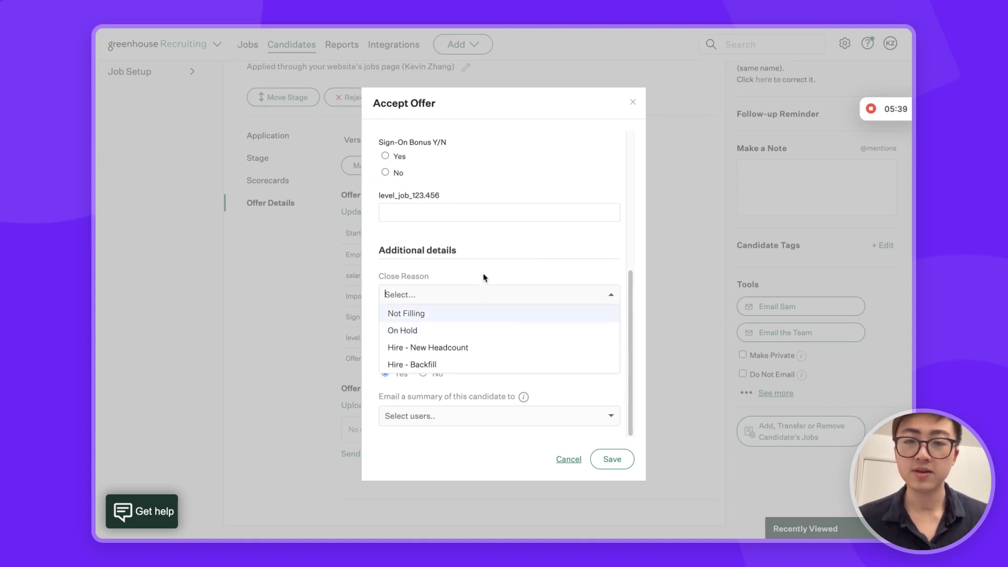
{"action": "left_click", "coordinate": [459, 356]}
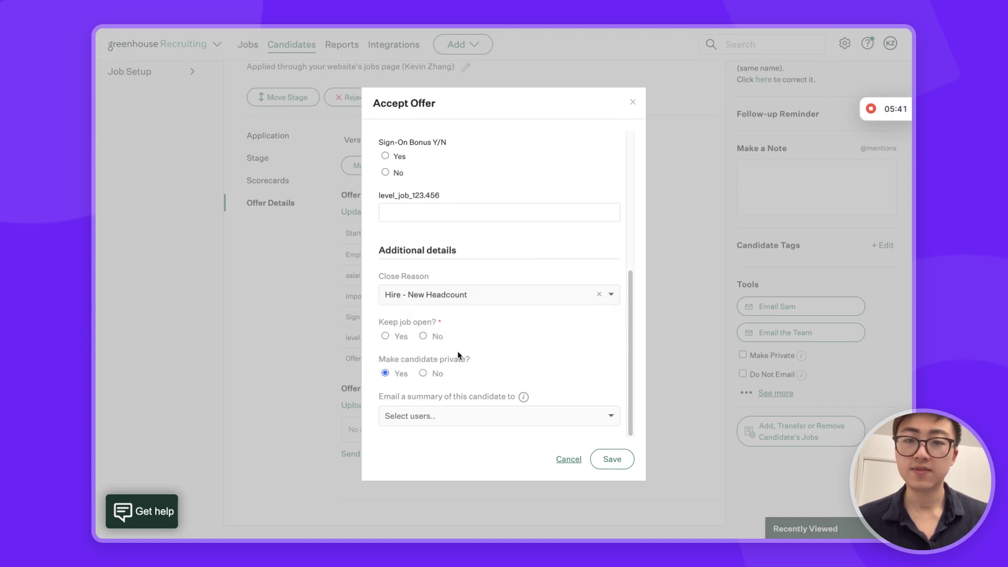
{"action": "left_click", "coordinate": [423, 336]}
{"action": "left_click", "coordinate": [628, 467]}
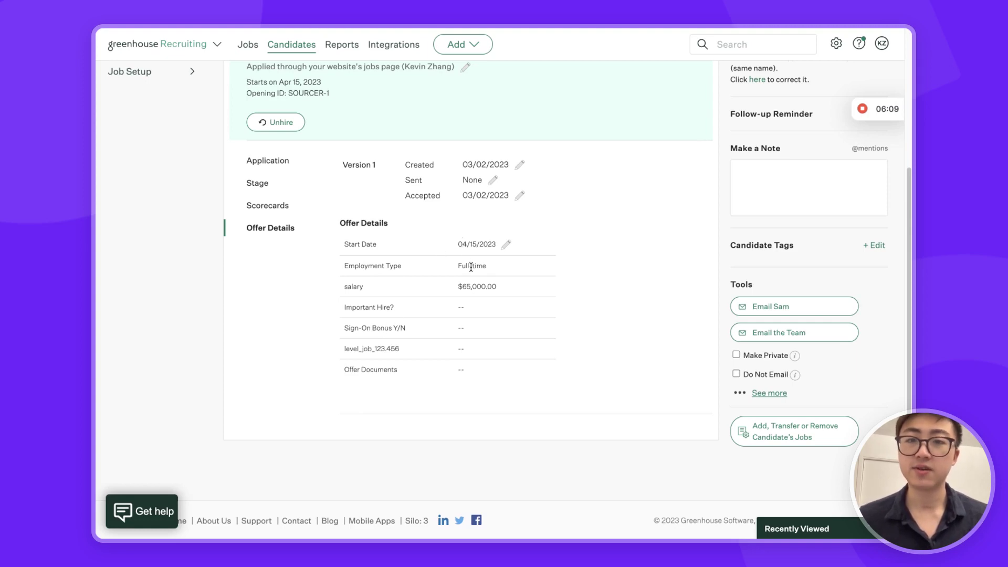
{"action": "mouse_move", "coordinate": [97, 225]}
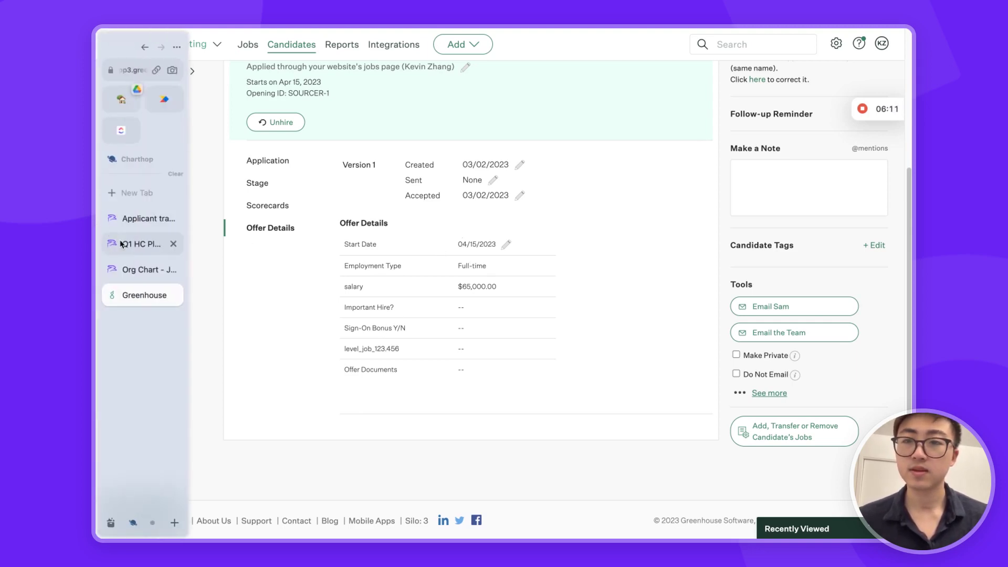
- Reload the ChartHop org chart and pan to the Recruiting Manager's team showing the 4/15 hire
{"action": "left_click", "coordinate": [143, 269]}
{"action": "left_click_drag", "start_coordinate": [522, 372], "coordinate": [514, 423]}
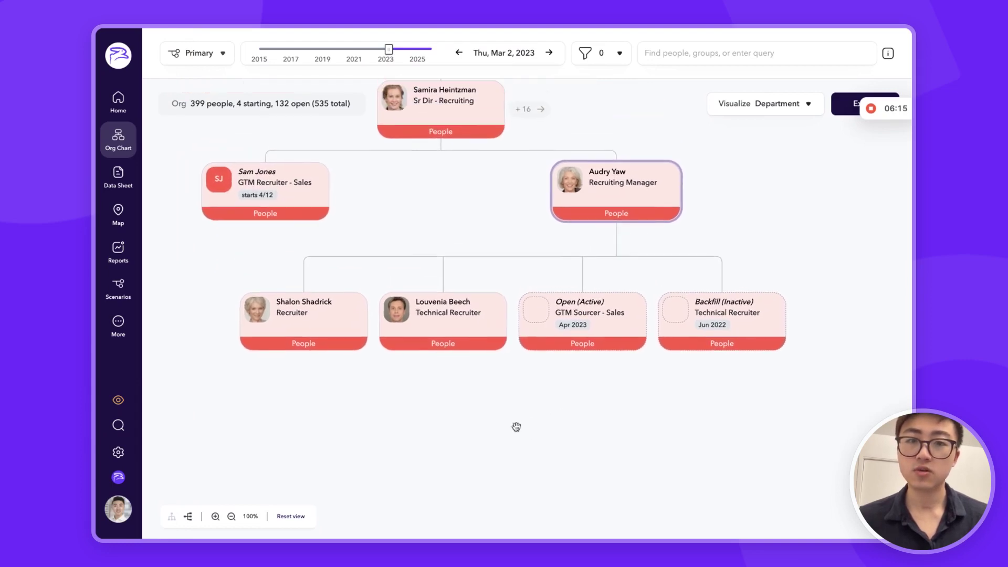
{"action": "key", "text": "super+r"}
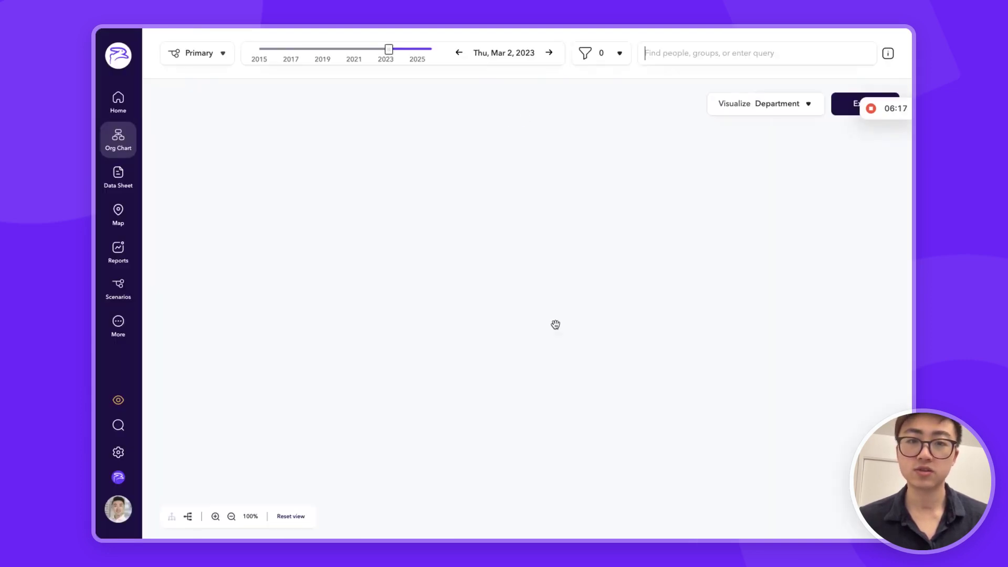
{"action": "left_click_drag", "start_coordinate": [581, 411], "coordinate": [525, 256]}
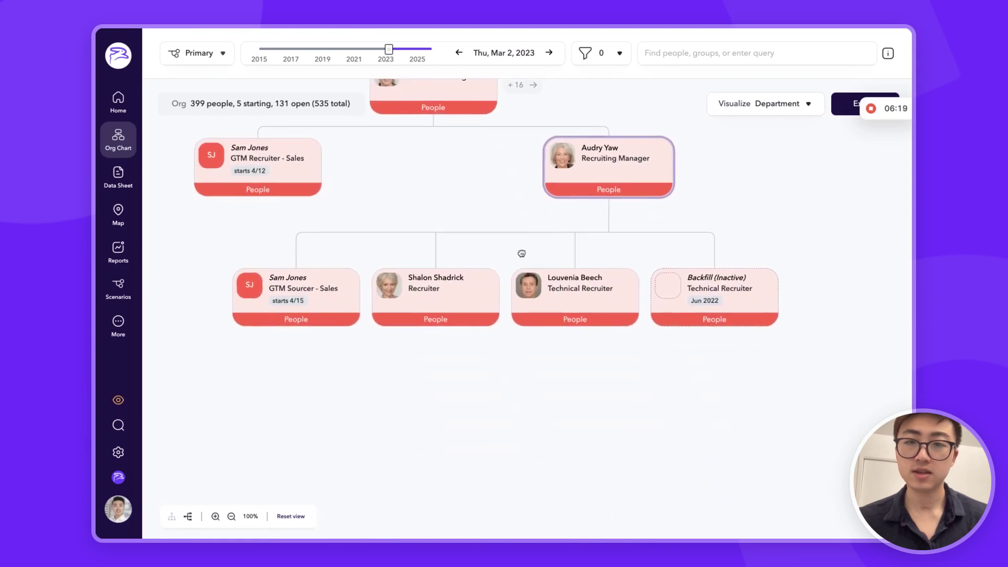
{"action": "left_click", "coordinate": [295, 300]}
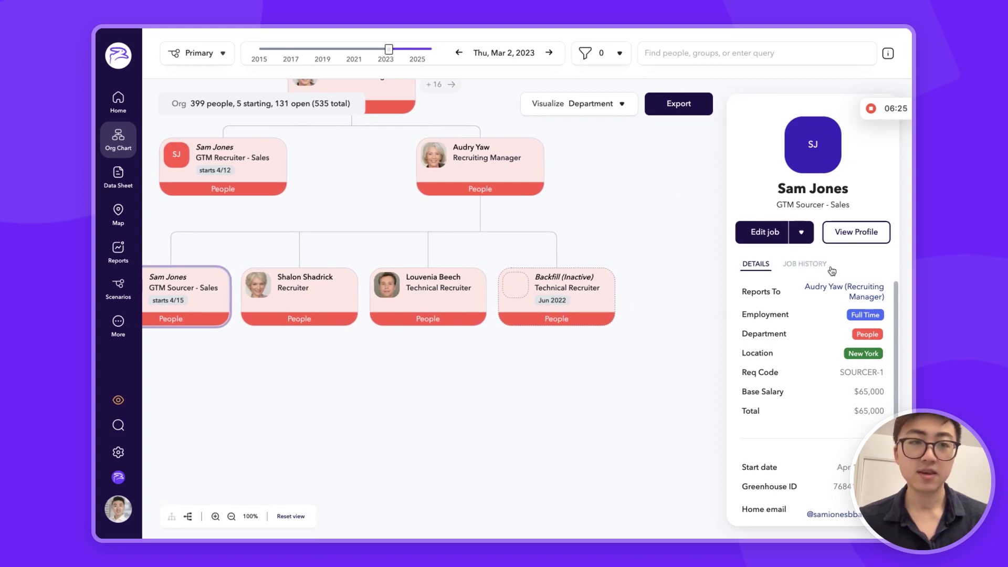
{"action": "left_click", "coordinate": [855, 232]}
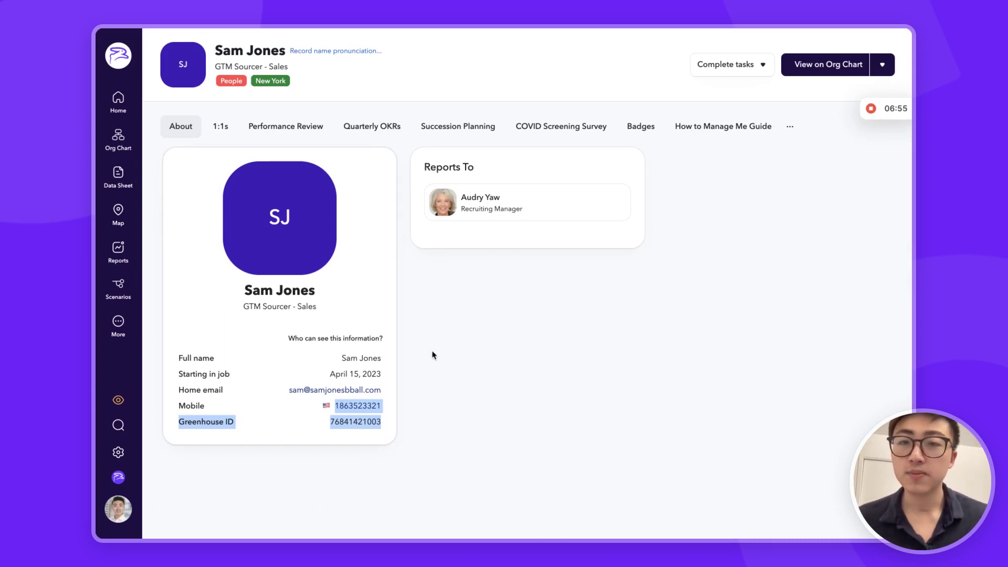
{"action": "left_click", "coordinate": [333, 385], "text": "shift"}
{"action": "left_click", "coordinate": [385, 374], "text": "shift"}
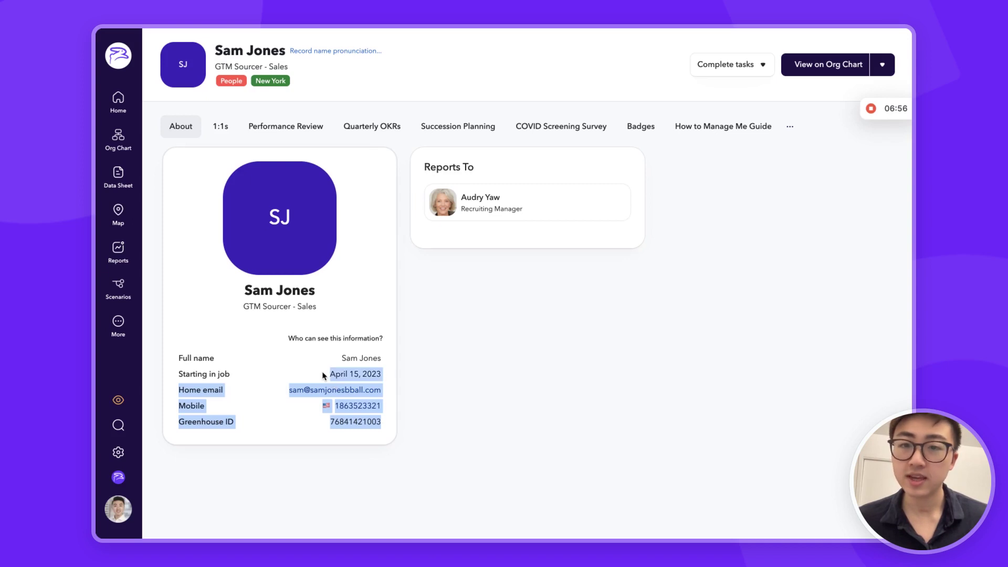
{"action": "left_click", "coordinate": [390, 389]}
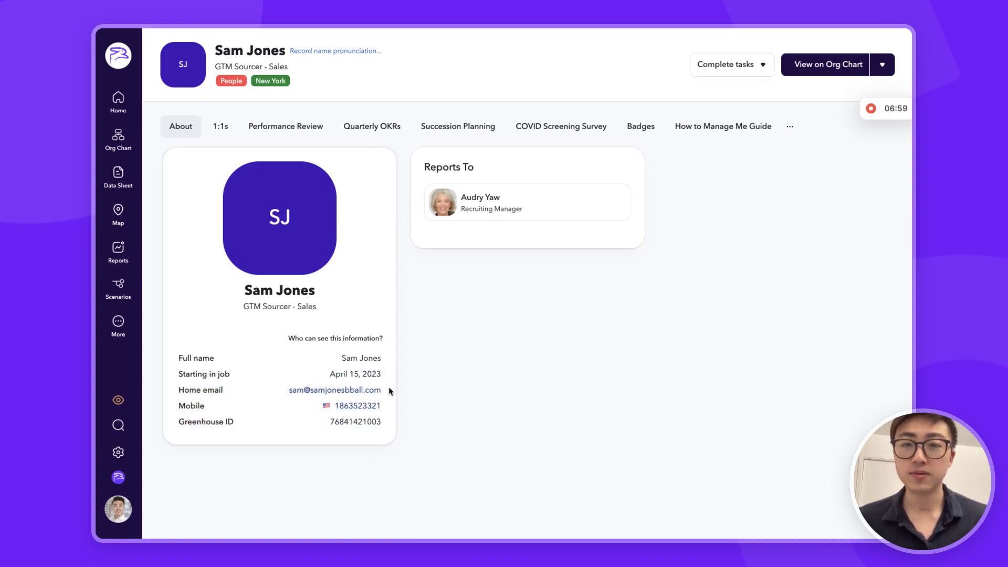